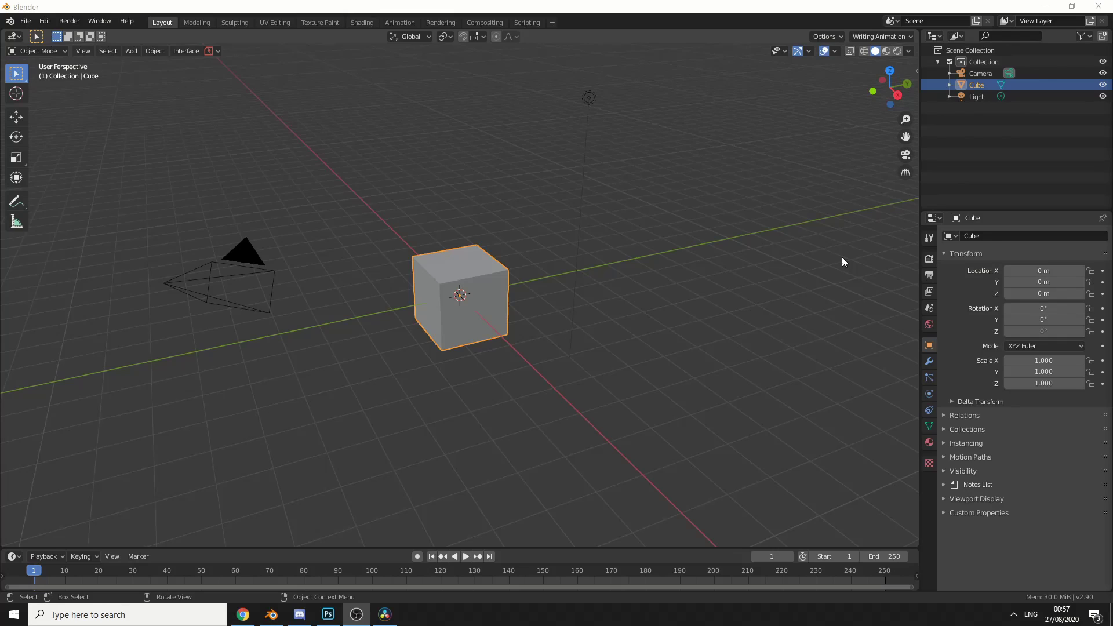
- Apply a Subdivision Surface modifier with 3 viewport levels to the default cube
left_click(929, 362)
left_click(966, 238)
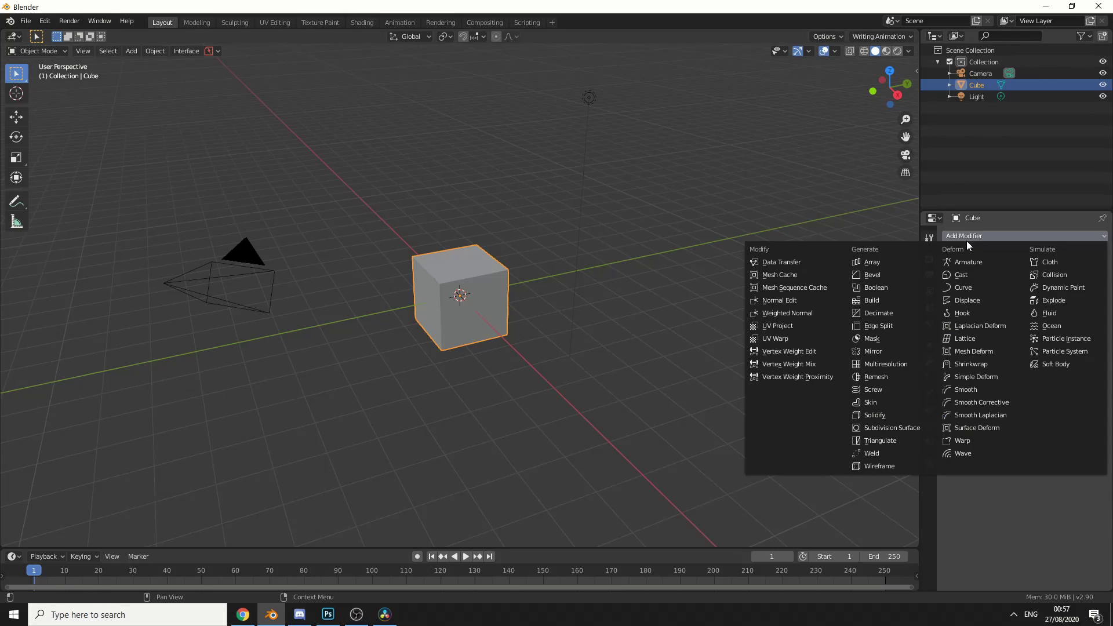
left_click(894, 428)
left_click(991, 325)
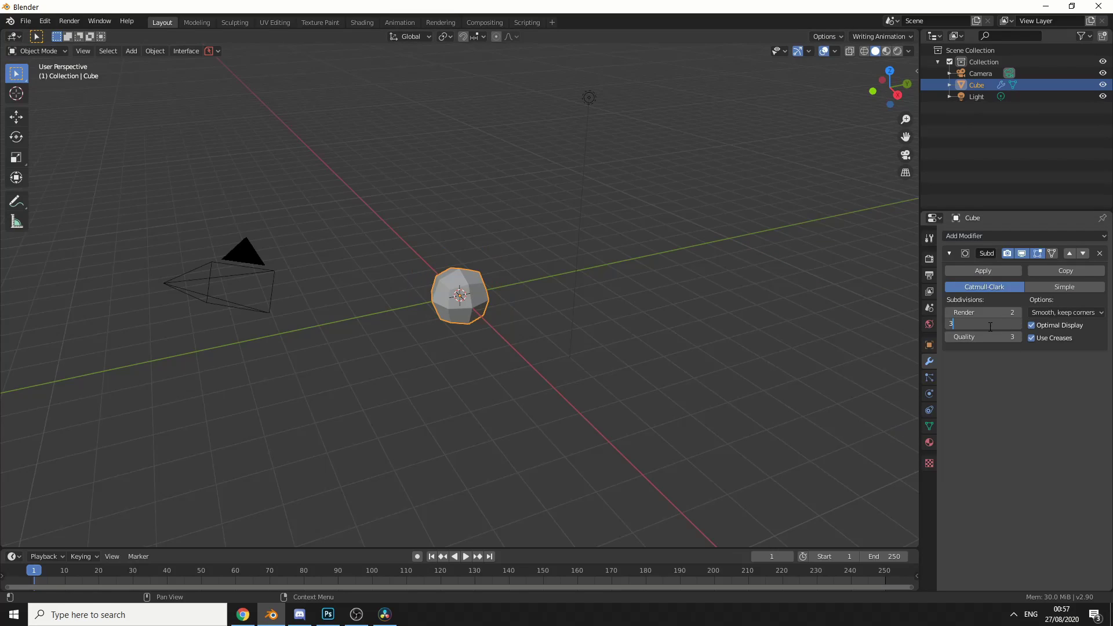
type("3")
key("Return")
left_click(993, 269)
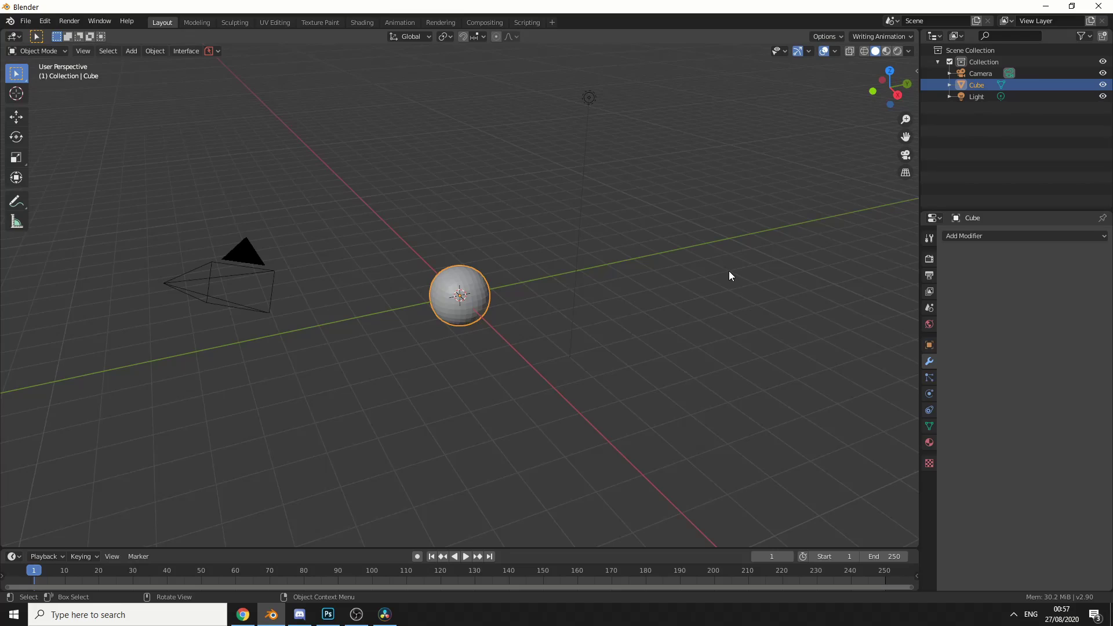
- Enter Edit Mode on the sphere and choose the Bisect tool from the Knife flyout
key("Tab")
scroll(638, 322, "up", 2)
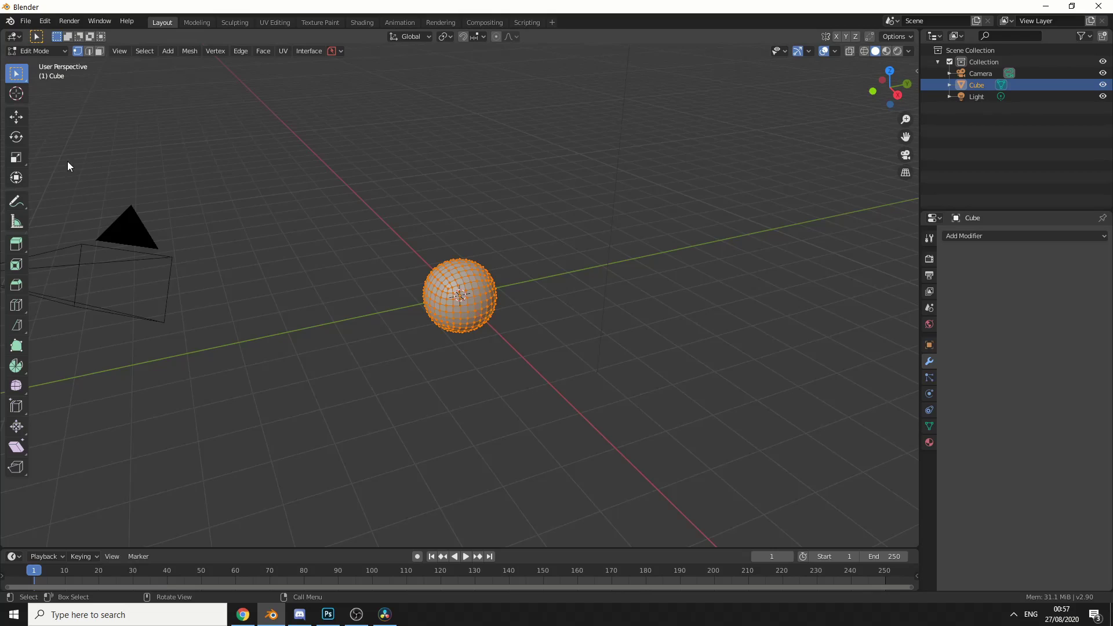
left_click(18, 327)
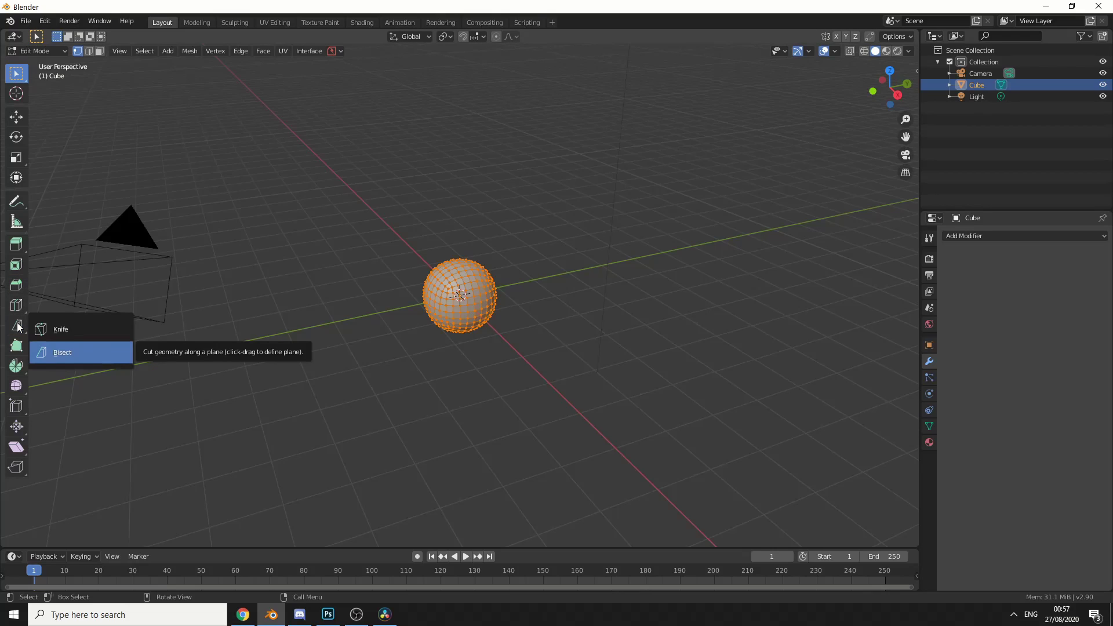
left_click(91, 354)
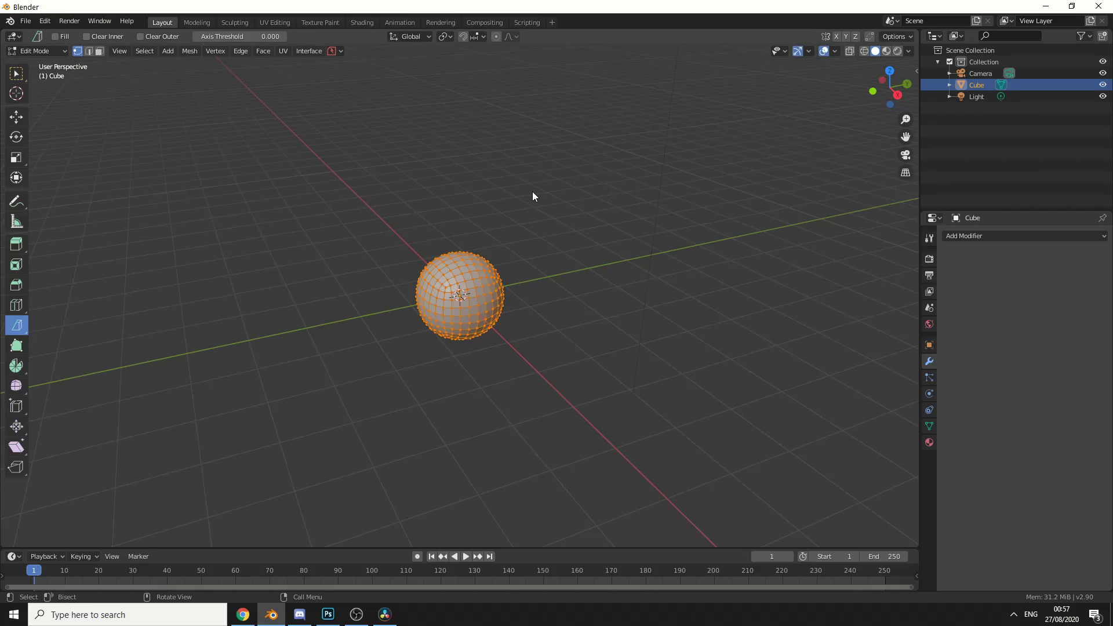
- Bisect the sphere with a diagonal cut line and turn on Clear Outer
left_click_drag(532, 192, 439, 397)
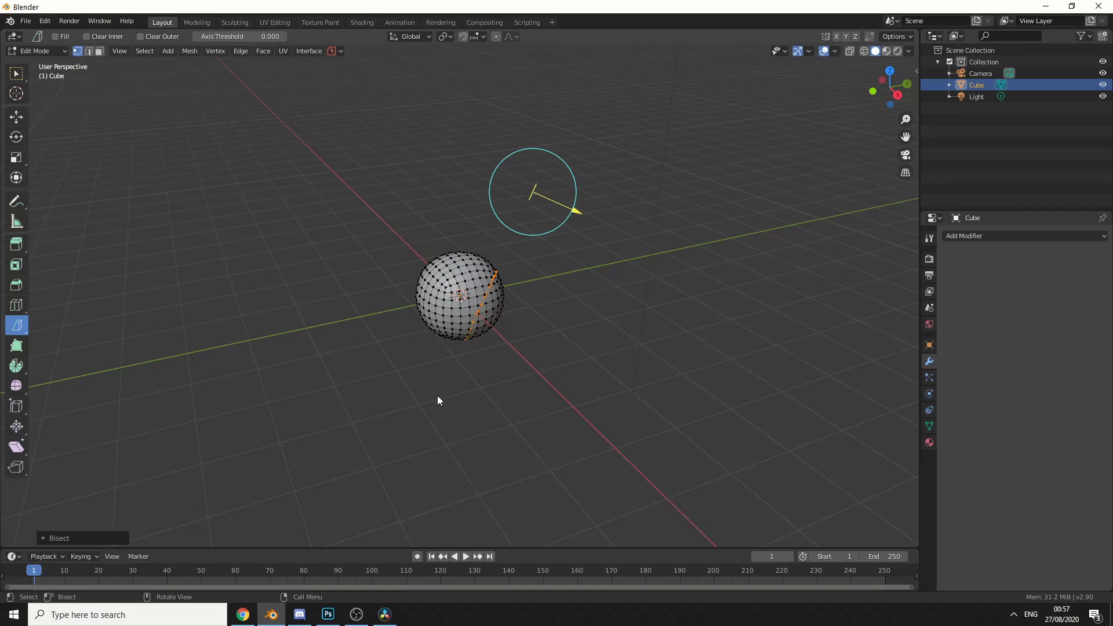
left_click(74, 538)
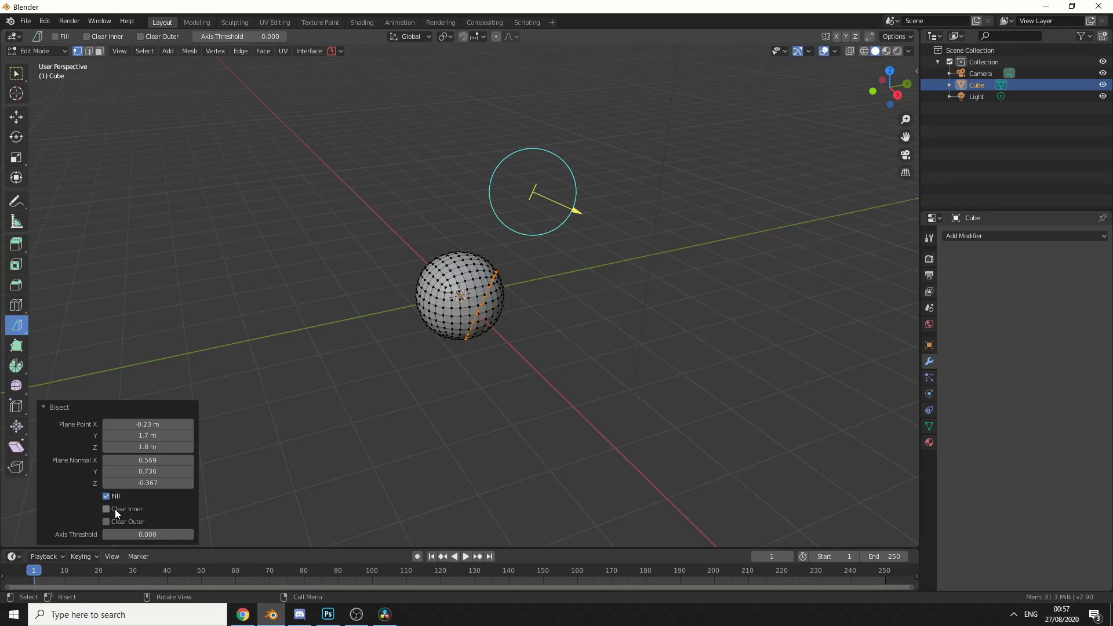
left_click(106, 523)
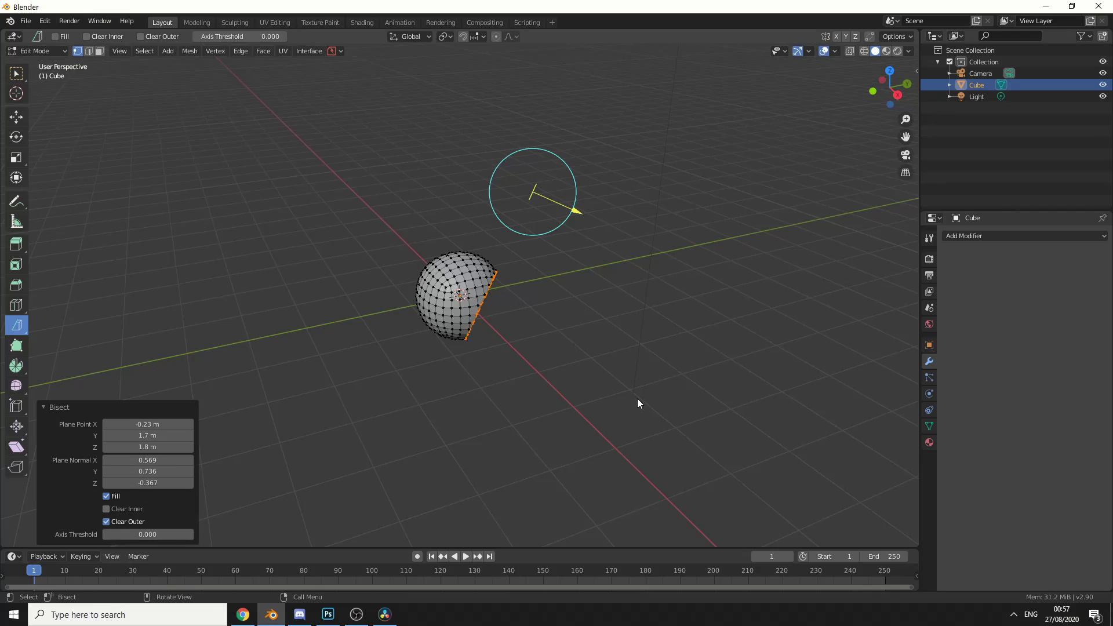
- Compare the Fill, Clear Outer and Clear Inner bisect options on the cut sphere
middle_click_drag(638, 398, 606, 365)
scroll(507, 295, "up", 1)
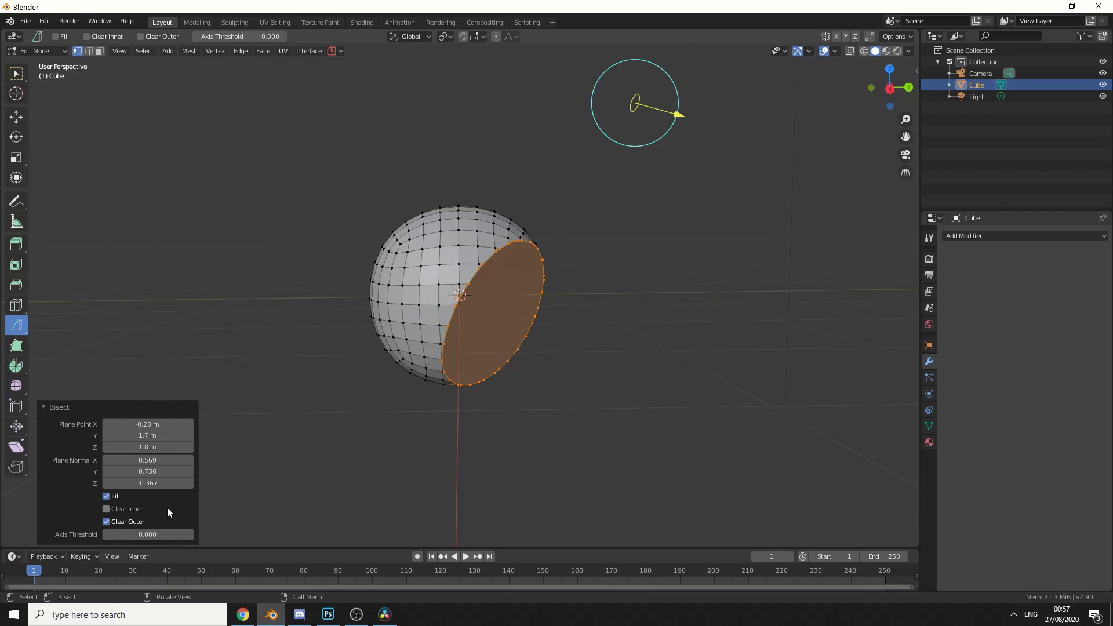
left_click(107, 497)
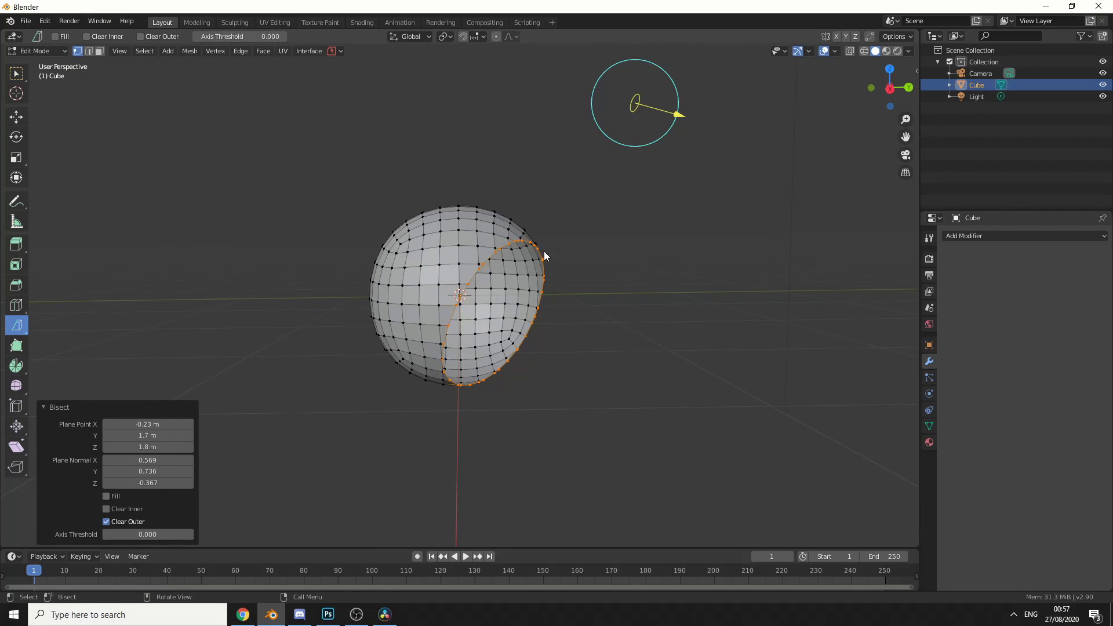
left_click(106, 497)
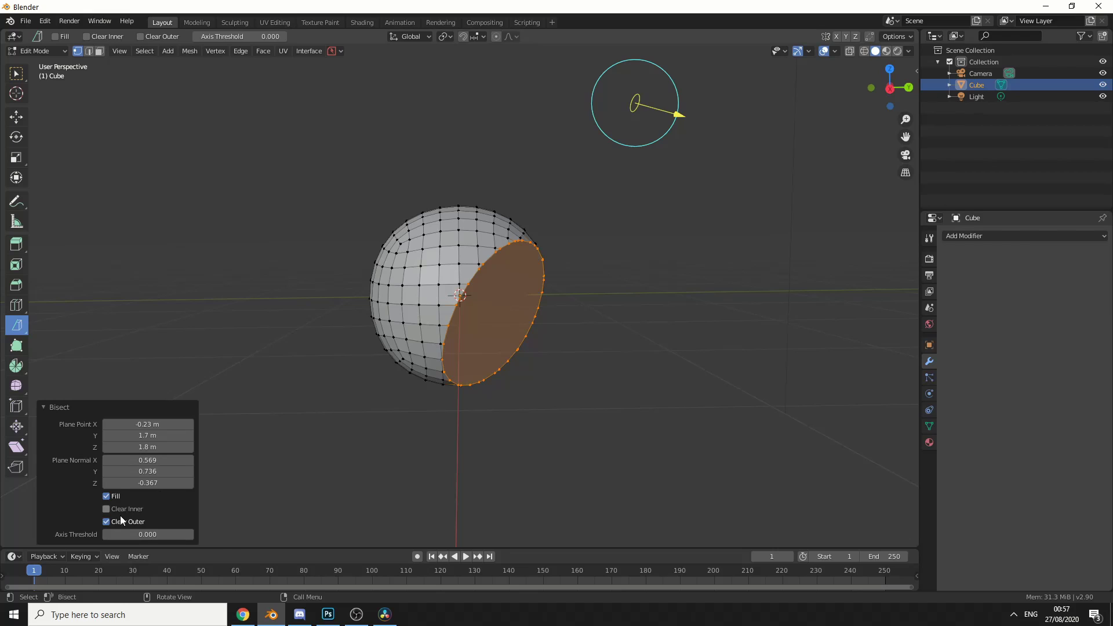
left_click(106, 522)
left_click(106, 509)
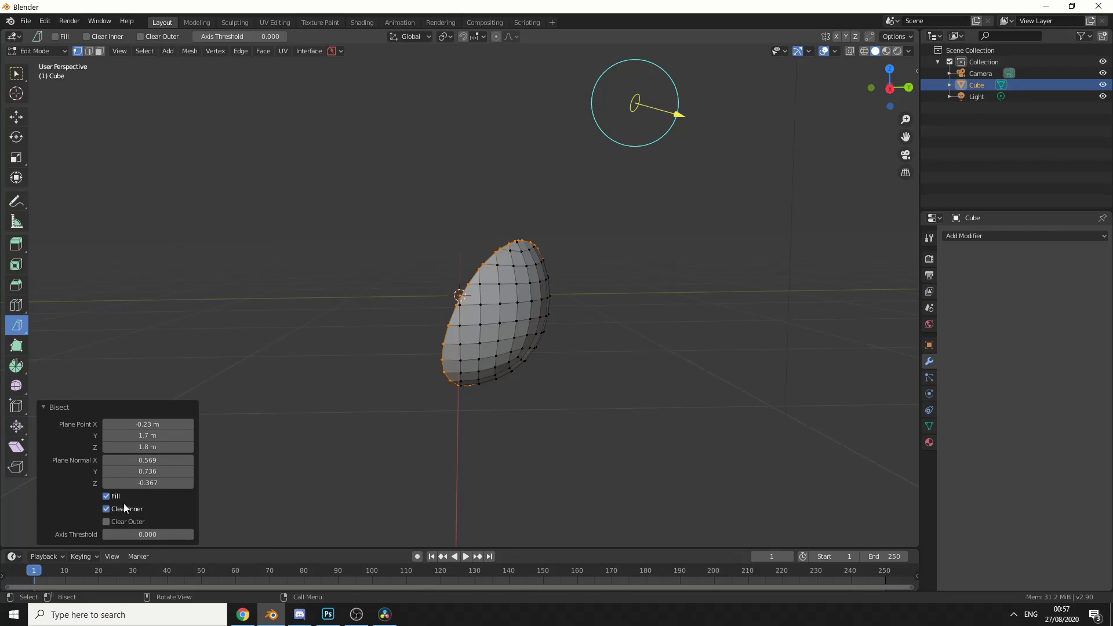
middle_click_drag(477, 486, 588, 471)
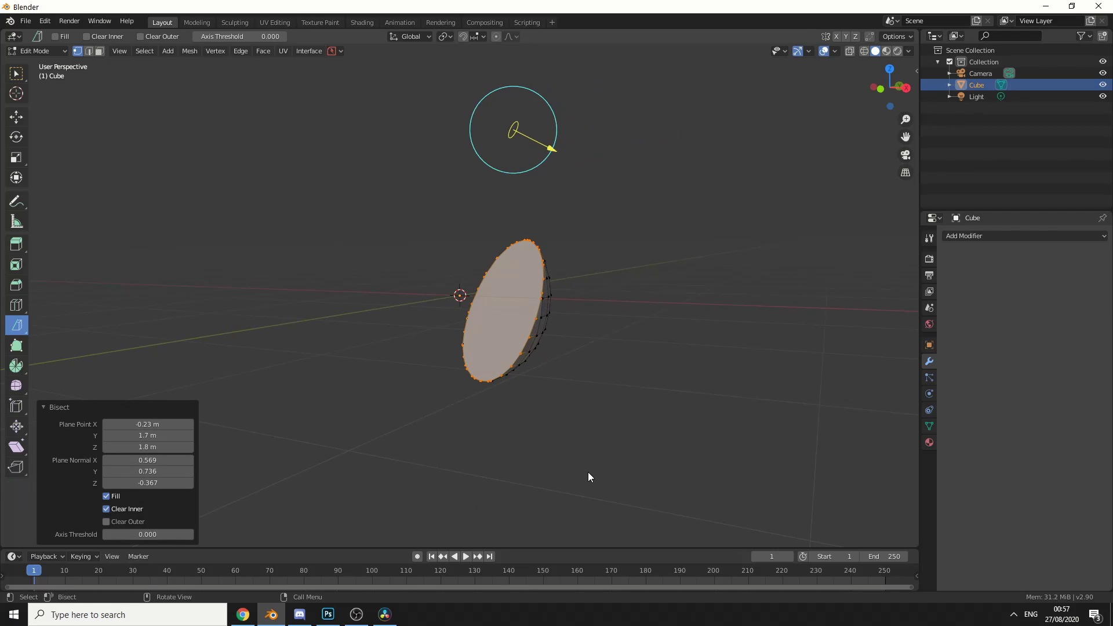
left_click(106, 510)
- Re-enable Clear Outer and move the bisect plane deeper, to point -0.362, 1.63, 1.83 m
left_click(107, 522)
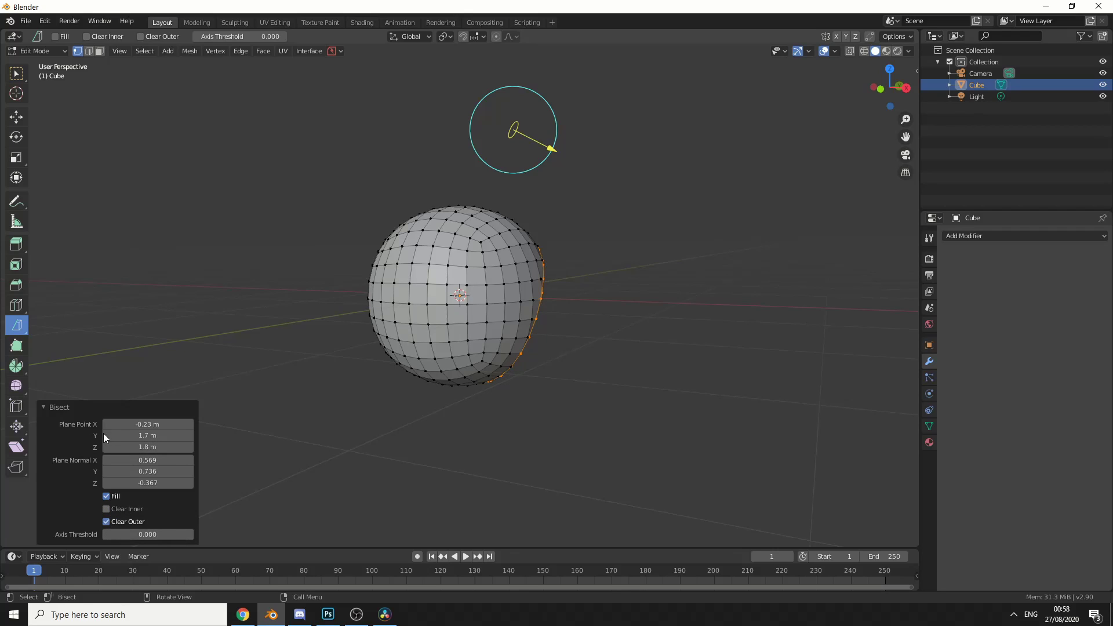
left_click_drag(148, 423, 133, 424)
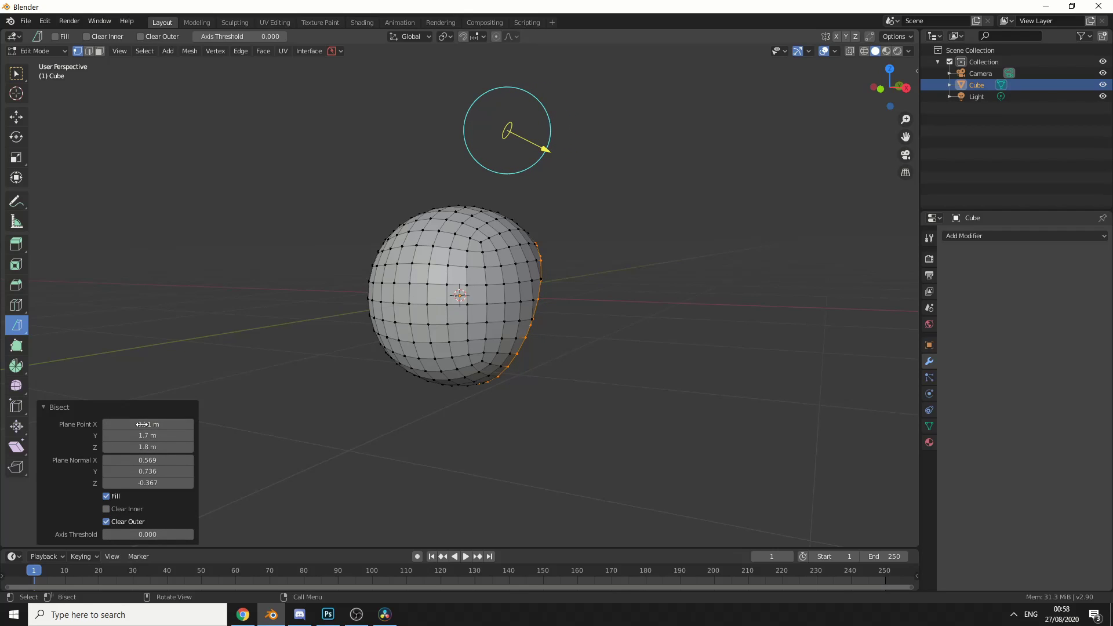
middle_click_drag(553, 446, 619, 284)
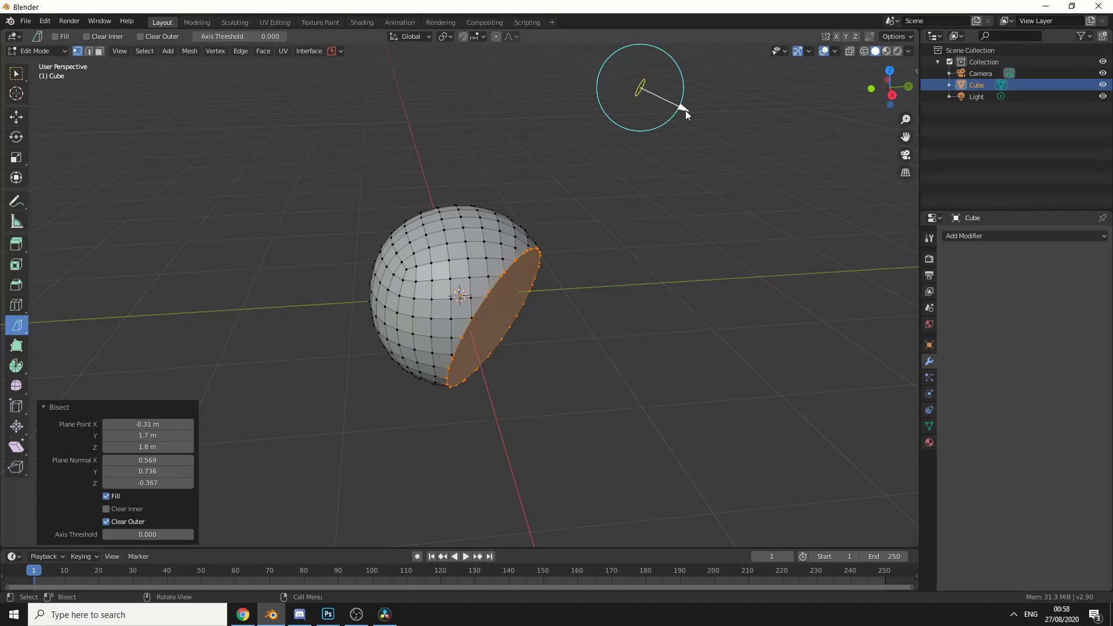
left_click_drag(685, 110, 621, 131)
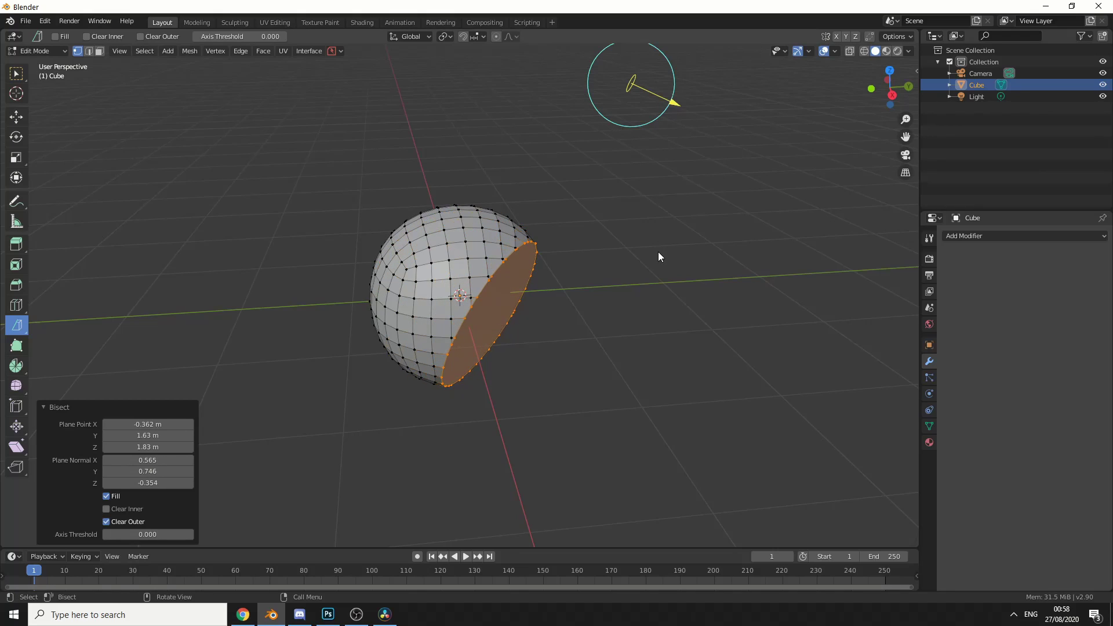
- Bisect slices off the mesh's right side and lower-right part
left_click(665, 270)
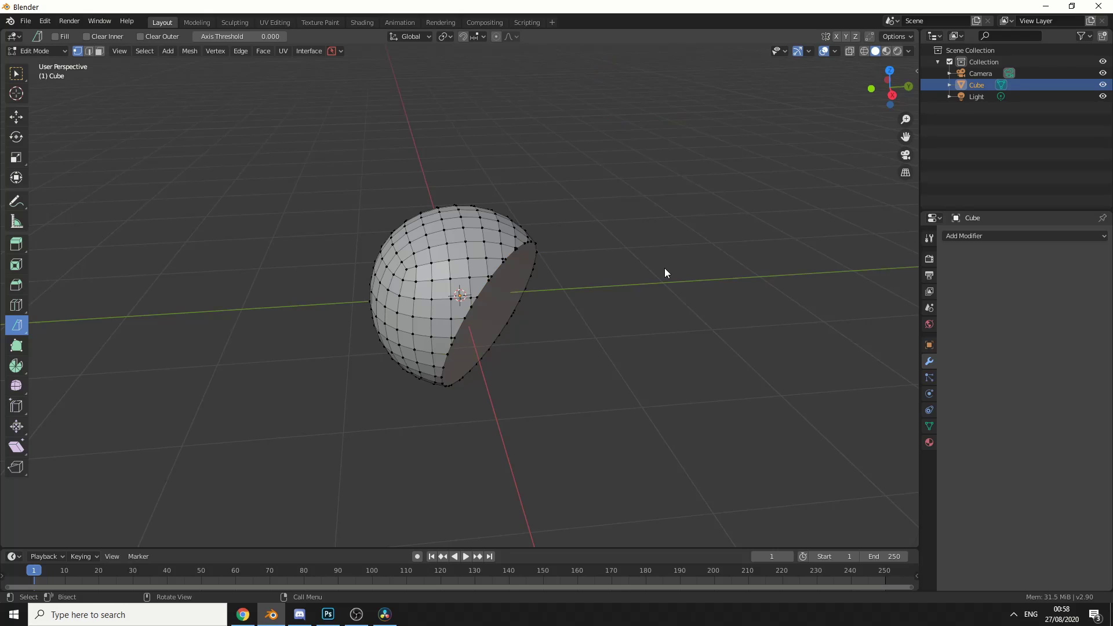
key("a")
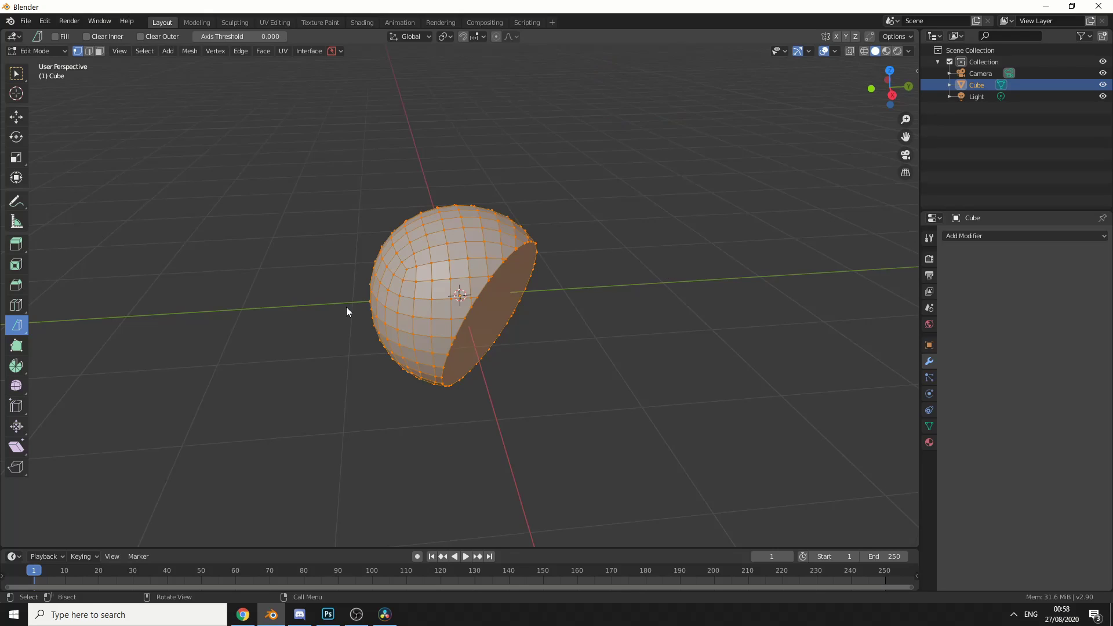
mouse_move(551, 187)
left_mouse_down()
mouse_move(542, 311)
mouse_move(502, 417)
left_mouse_up()
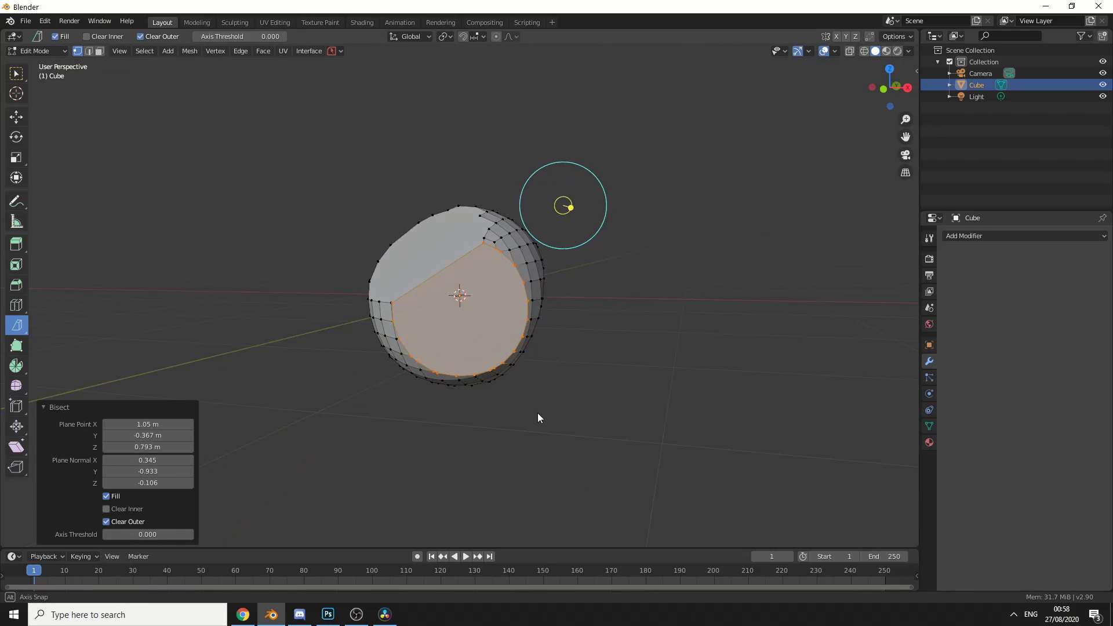
middle_click_drag(502, 440, 709, 405)
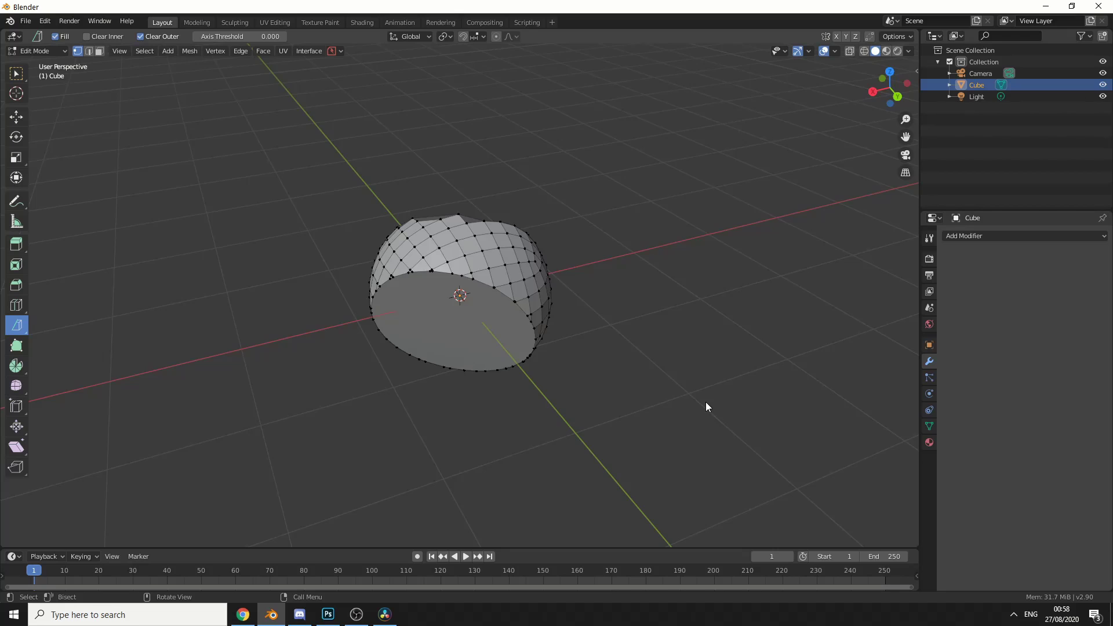
key("a")
left_click_drag(544, 59, 488, 406)
- Bisect two more slices off the mesh, including a corner
mouse_move(603, 442)
middle_mouse_down()
mouse_move(629, 316)
mouse_move(693, 373)
mouse_move(626, 316)
middle_mouse_up()
key("a")
left_click_drag(423, 162, 574, 365)
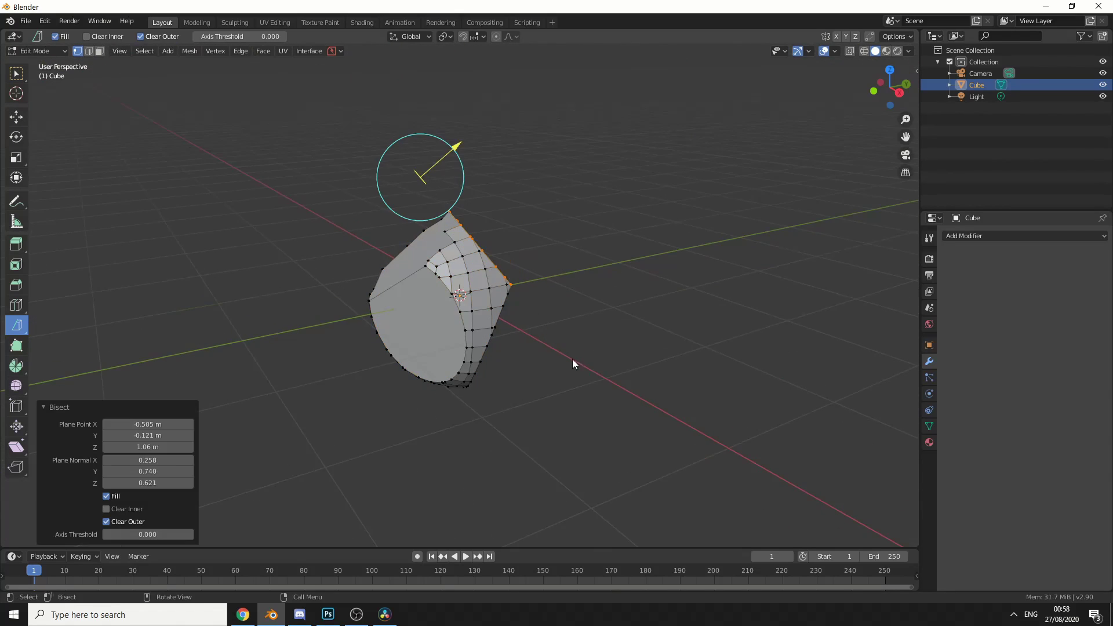
mouse_move(574, 366)
middle_mouse_down()
mouse_move(623, 447)
mouse_move(716, 415)
mouse_move(439, 180)
middle_mouse_up()
key("a")
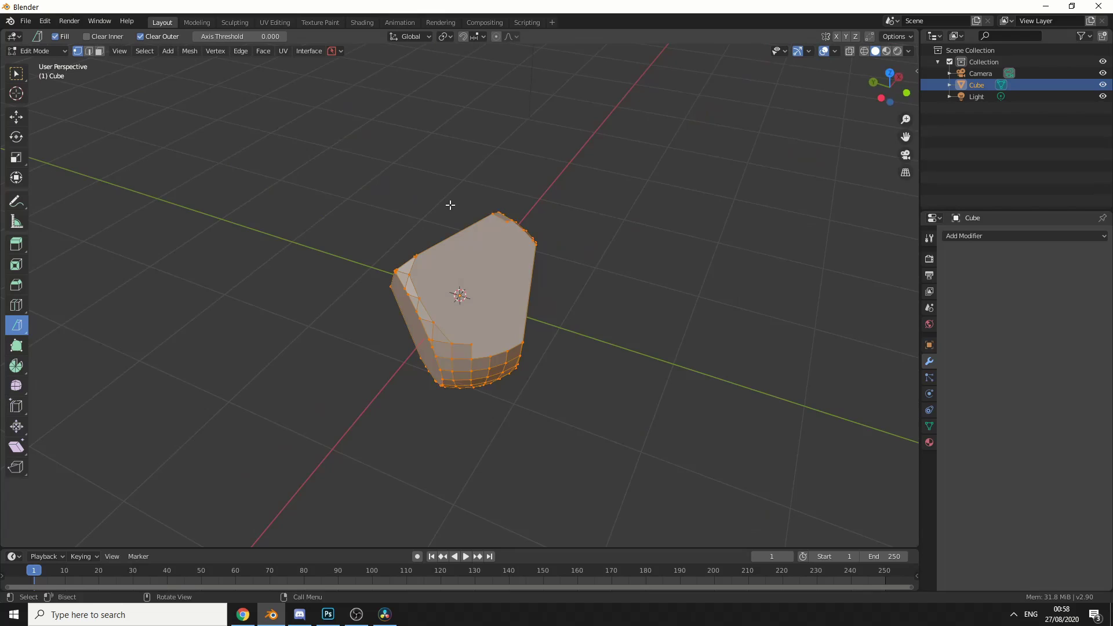
left_click_drag(439, 180, 576, 318)
middle_click_drag(590, 336, 593, 445)
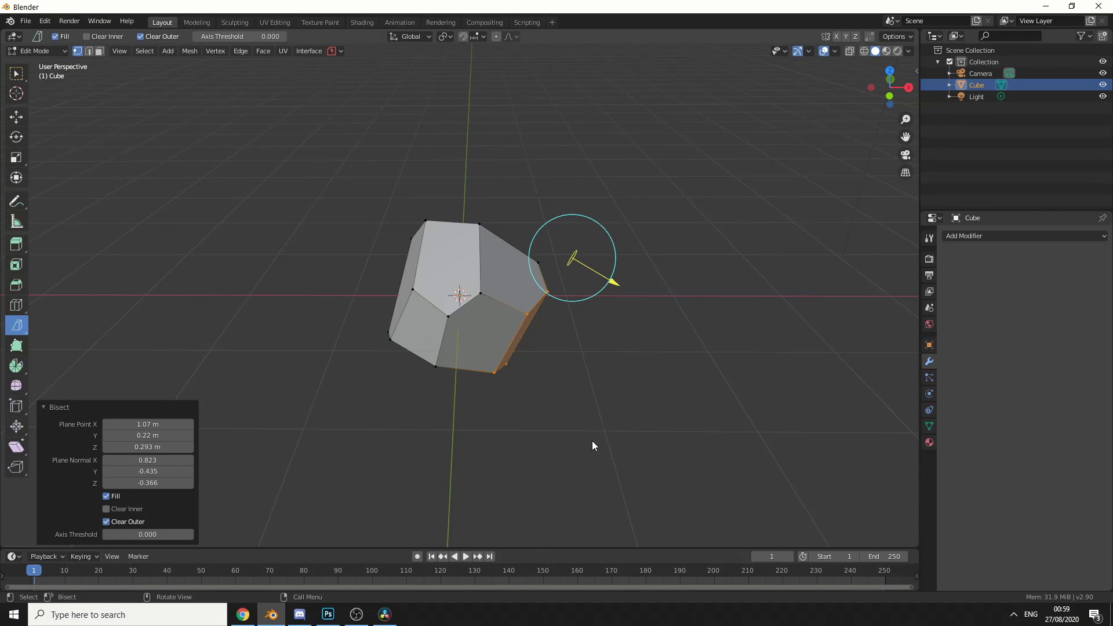
- Slice one more corner off the mesh, then deselect everything
middle_click_drag(641, 403, 689, 357)
key("a")
middle_click_drag(625, 346, 649, 375)
left_click_drag(576, 330, 318, 343)
middle_click_drag(319, 344, 490, 413)
key("alt+a")
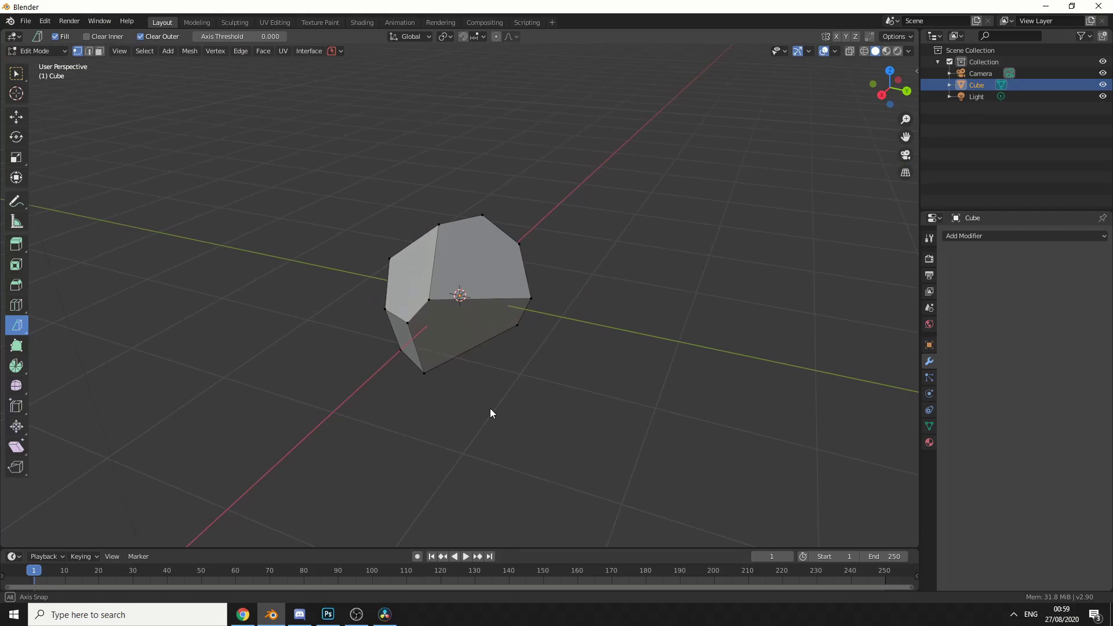
key("a")
key("alt+a")
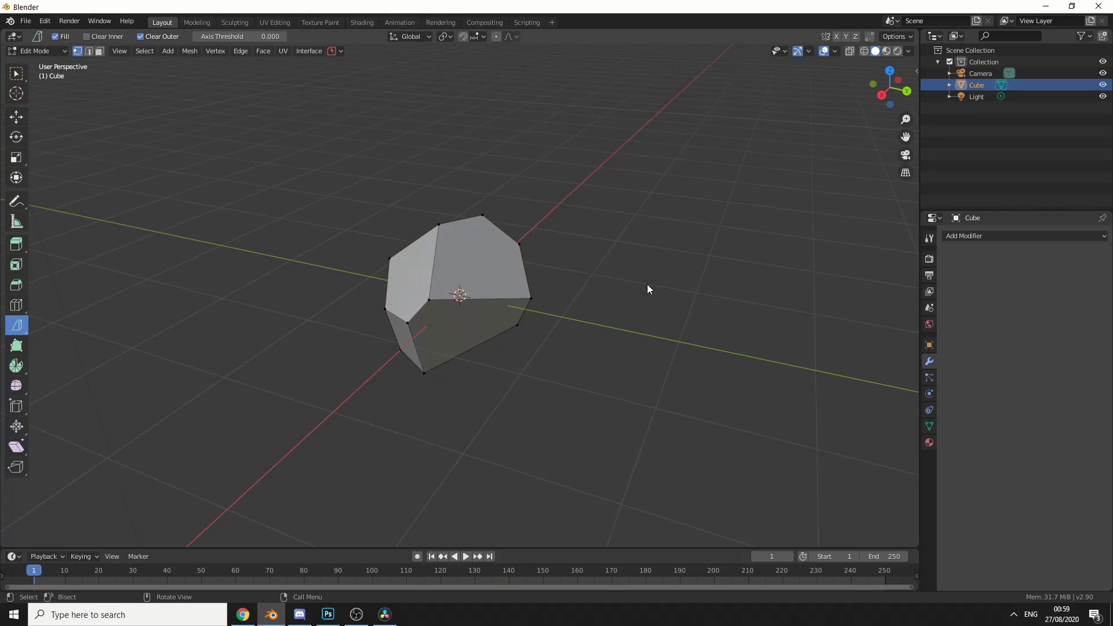
- In Object Mode, add a Remesh modifier in Sharp mode with Octree Depth 5
key("Tab")
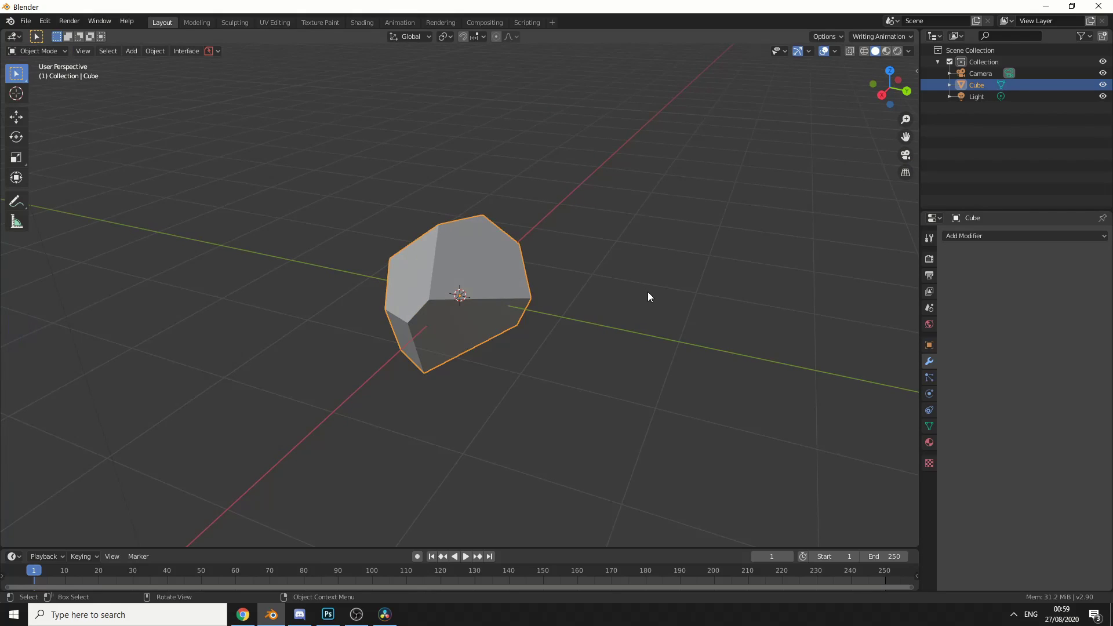
left_click(930, 345)
left_click(929, 362)
left_click(972, 238)
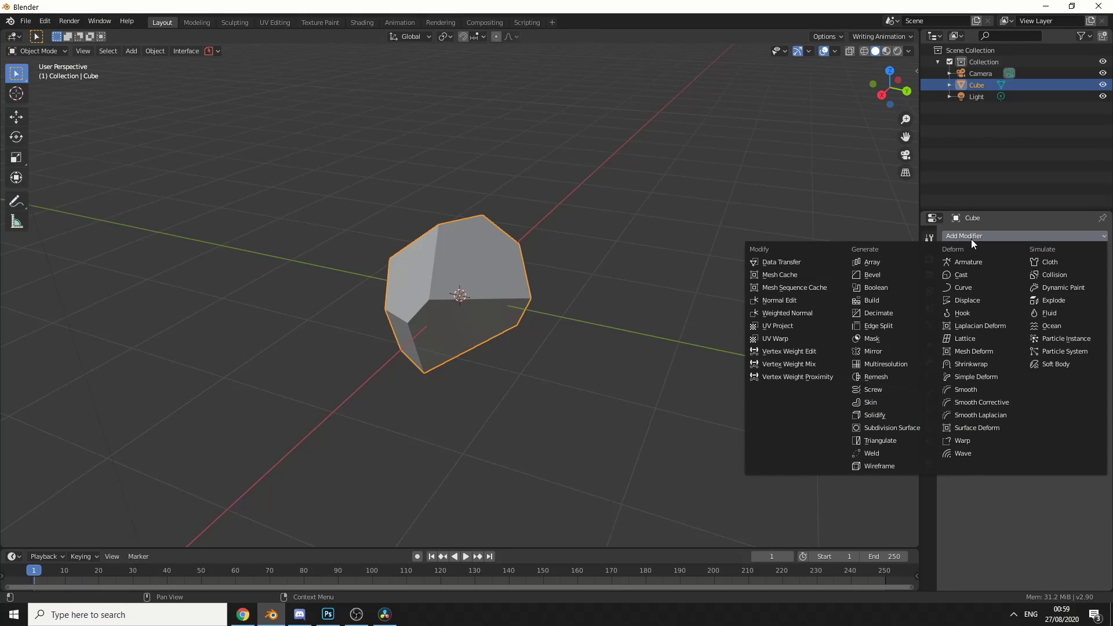
left_click(887, 376)
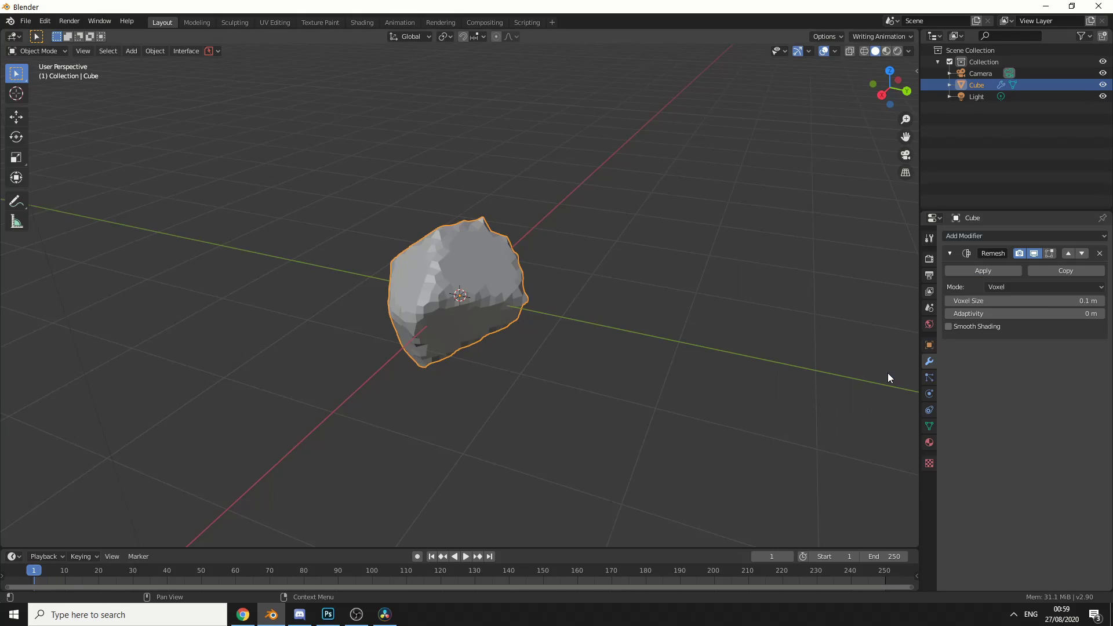
left_click(1005, 288)
left_click(1001, 330)
left_click(980, 299)
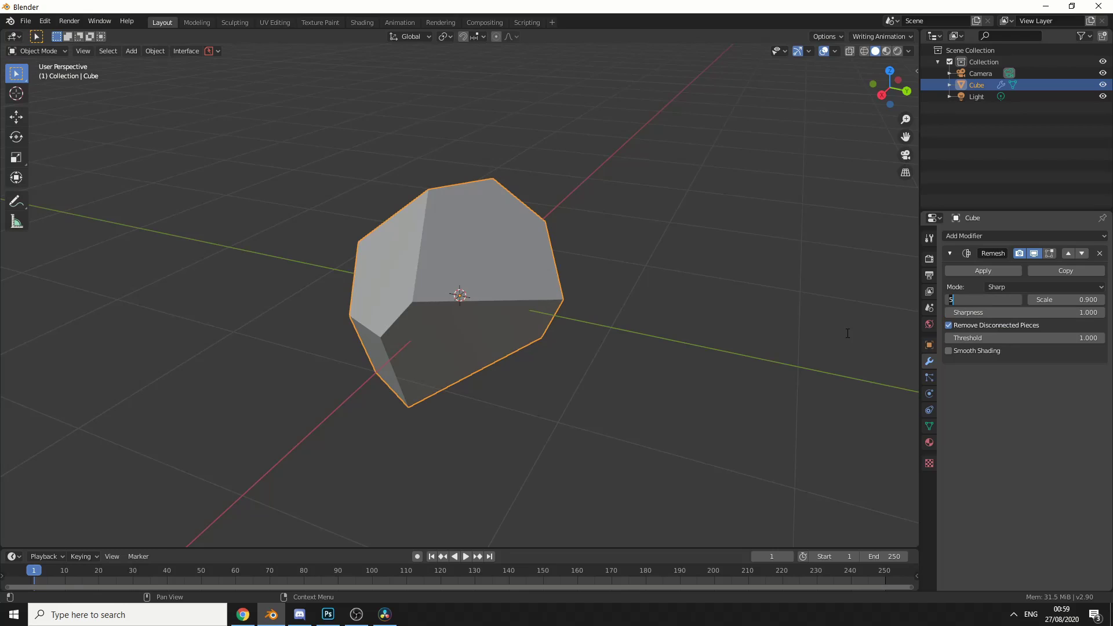
type("5")
key("Return")
- Deselect the rock and turn on Cavity in the viewport shading options
mouse_move(840, 334)
middle_mouse_down()
mouse_move(711, 351)
mouse_move(723, 333)
middle_mouse_up()
left_click(722, 333)
left_click_drag(914, 65, 907, 50)
left_click(908, 51)
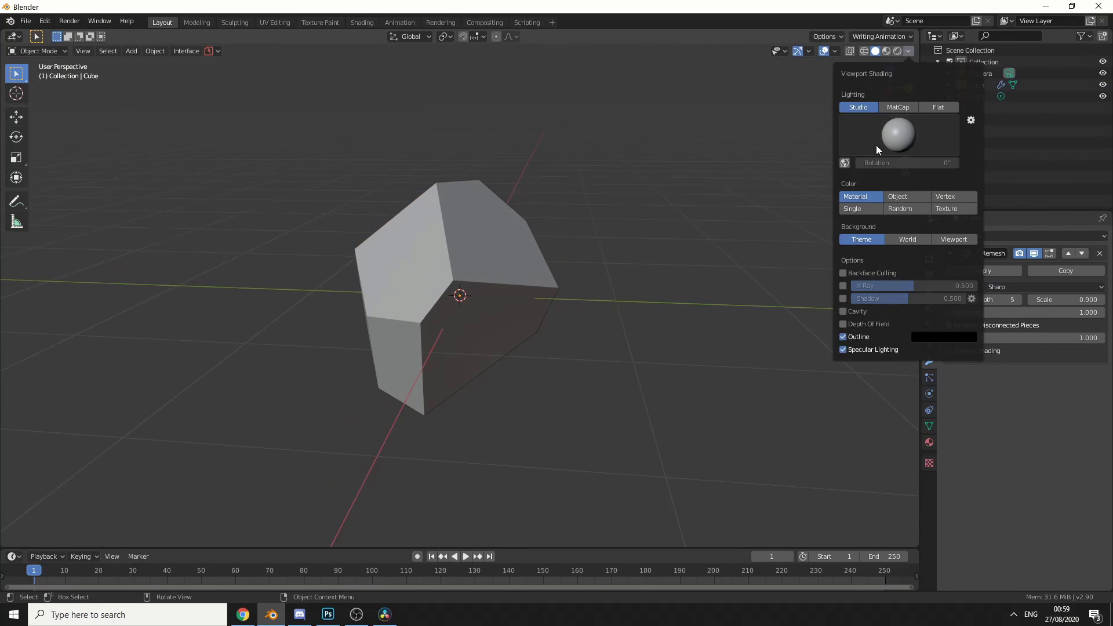
left_click(858, 311)
mouse_move(842, 314)
middle_mouse_down()
mouse_move(768, 357)
mouse_move(778, 274)
mouse_move(679, 311)
mouse_move(691, 236)
mouse_move(788, 311)
mouse_move(762, 355)
middle_mouse_up()
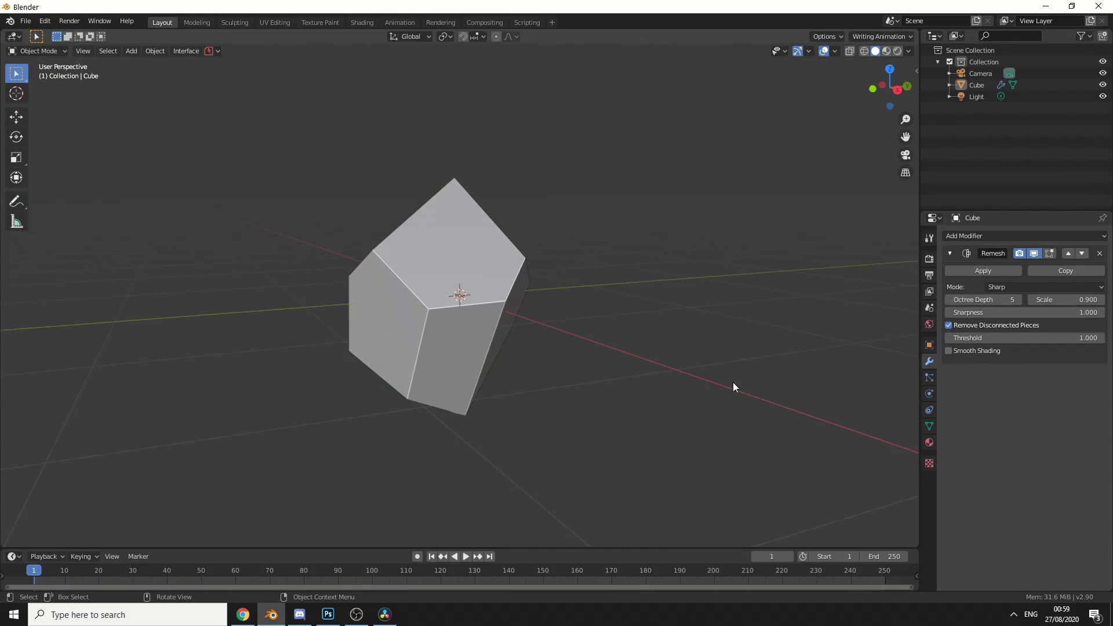
- In the Sculpting workspace, voxel-remesh the rock at 0.01 m voxel size
left_click(236, 23)
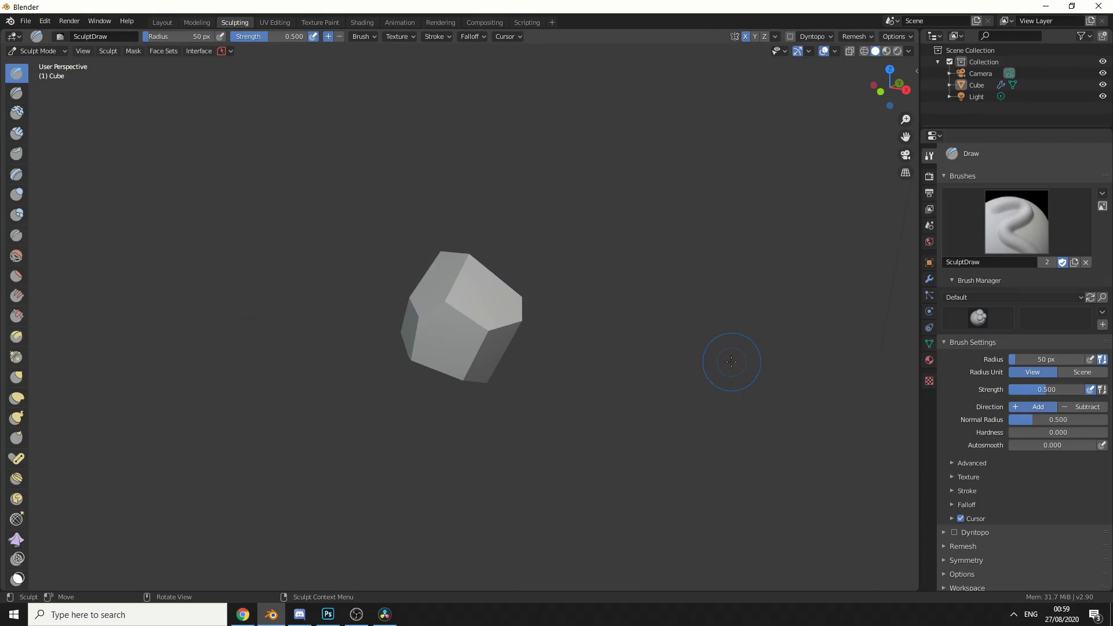
scroll(725, 362, "up", 2)
left_click(943, 546)
scroll(992, 469, "down", 3)
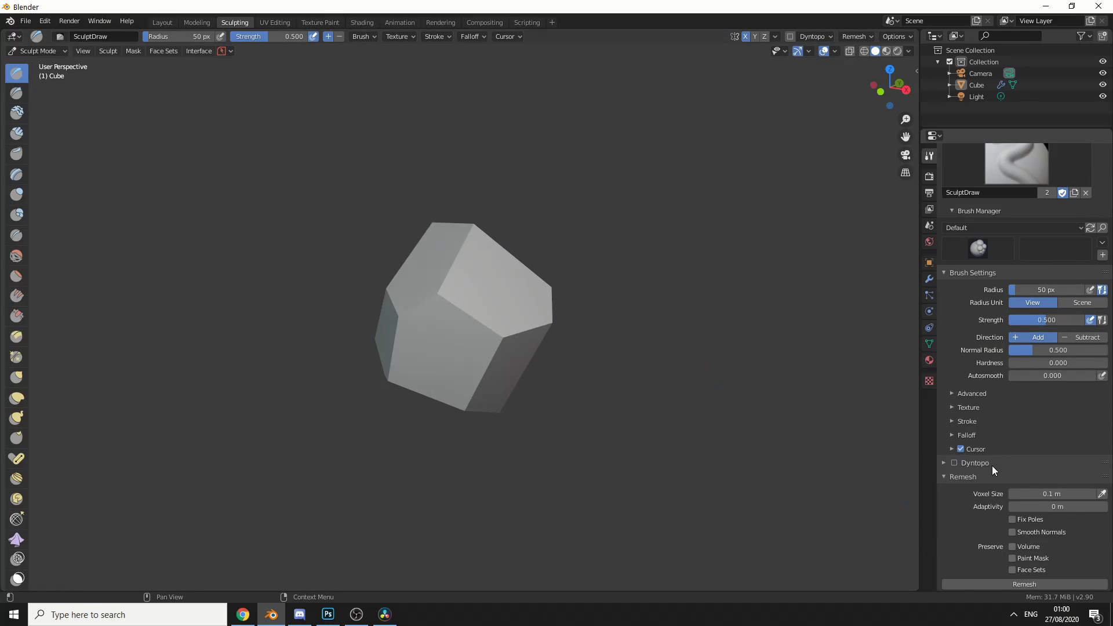
left_click(1049, 494)
type("0.01")
left_click(1024, 584)
- Turn off X-axis symmetry mirroring
scroll(1011, 490, "down", 2)
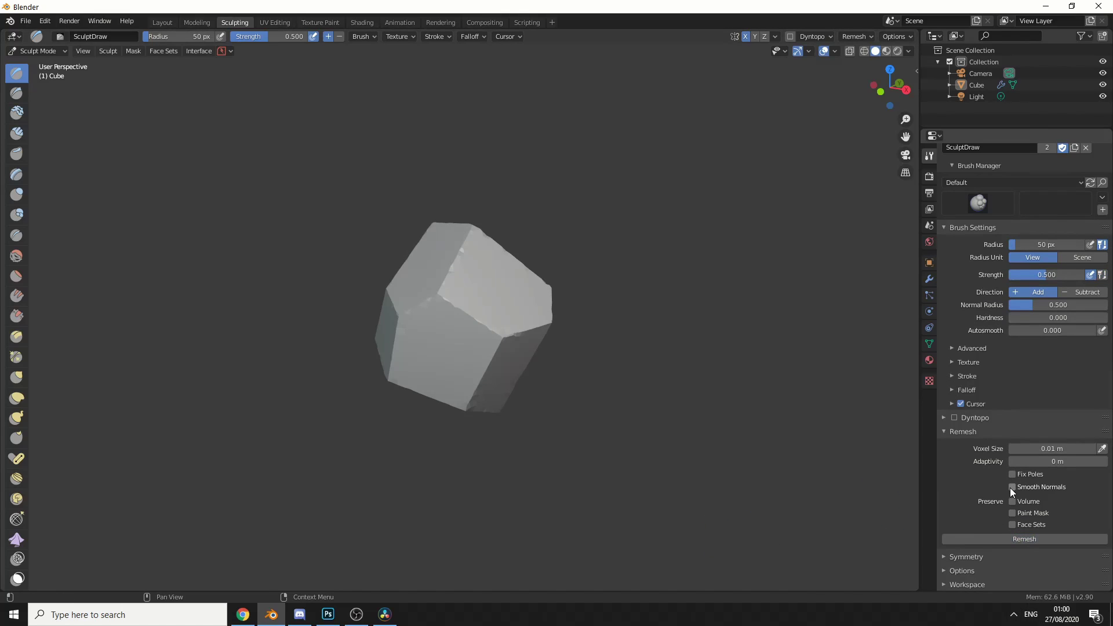
left_click(959, 557)
left_click(1024, 574)
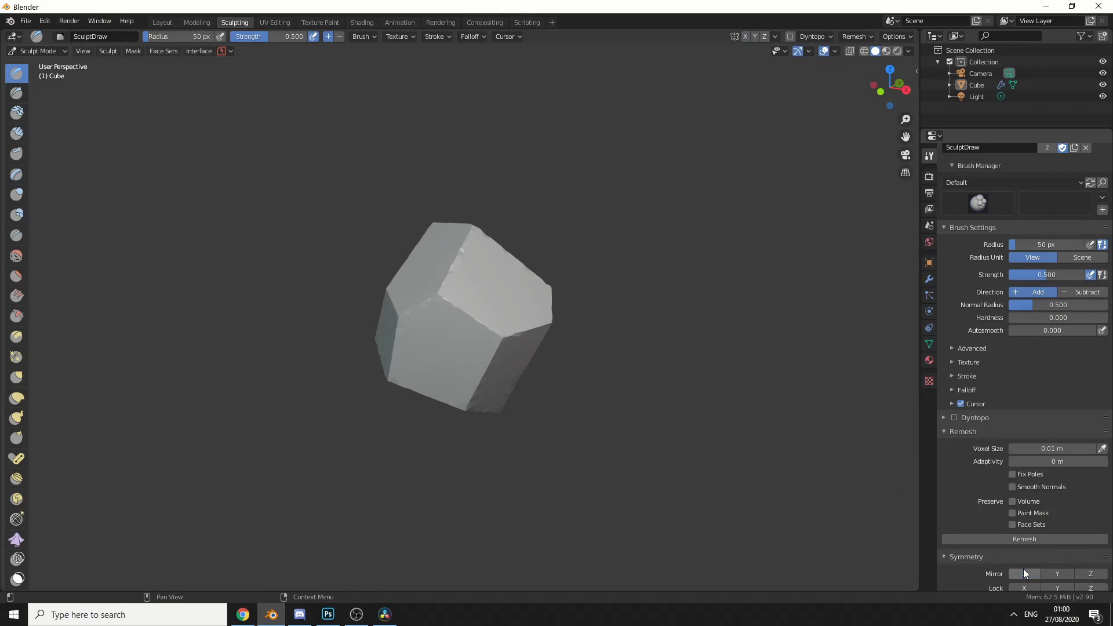
- Scrape the rock's top face and central edge with the Scrape/Peaks brush
left_click(17, 316)
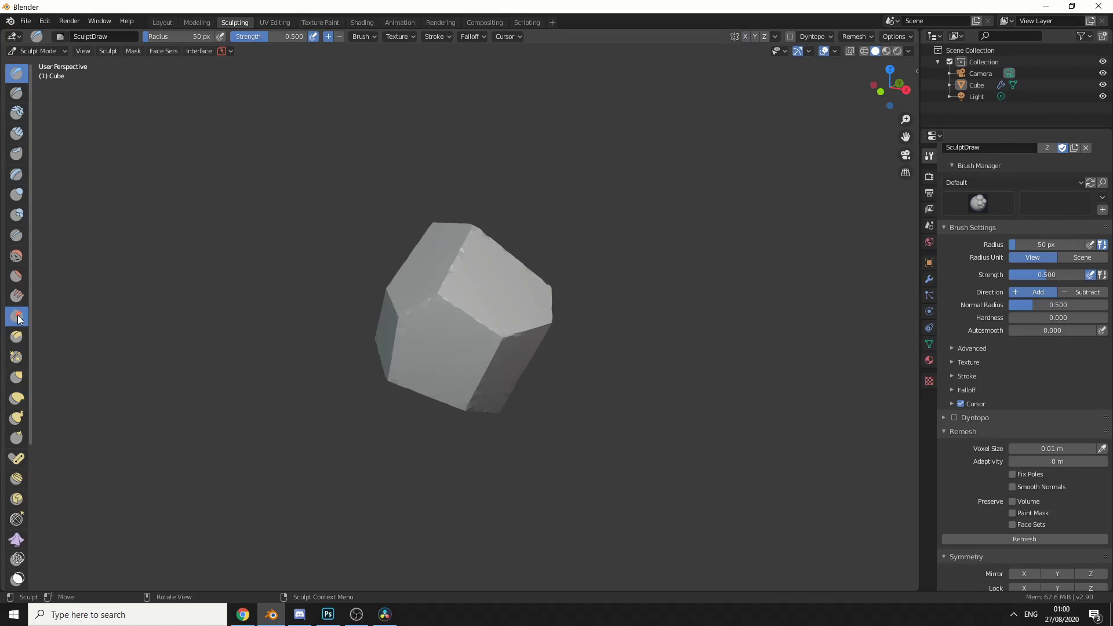
middle_click_drag(400, 324, 377, 327)
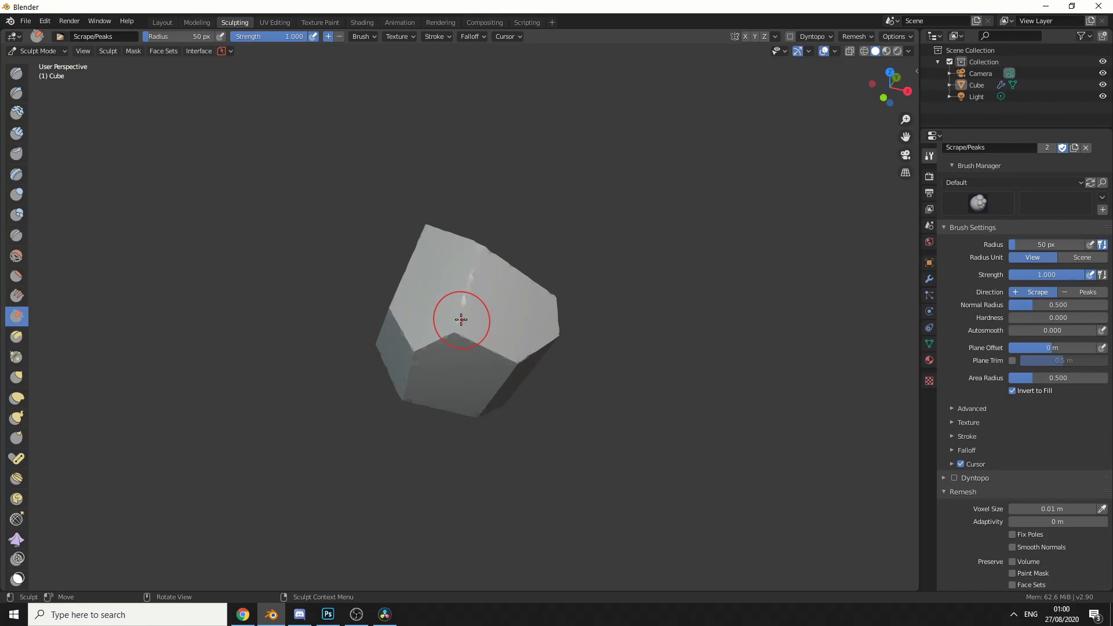
mouse_move(459, 317)
left_mouse_down()
mouse_move(485, 260)
mouse_move(456, 322)
mouse_move(475, 246)
mouse_move(461, 339)
left_mouse_up()
middle_click_drag(461, 339, 448, 298)
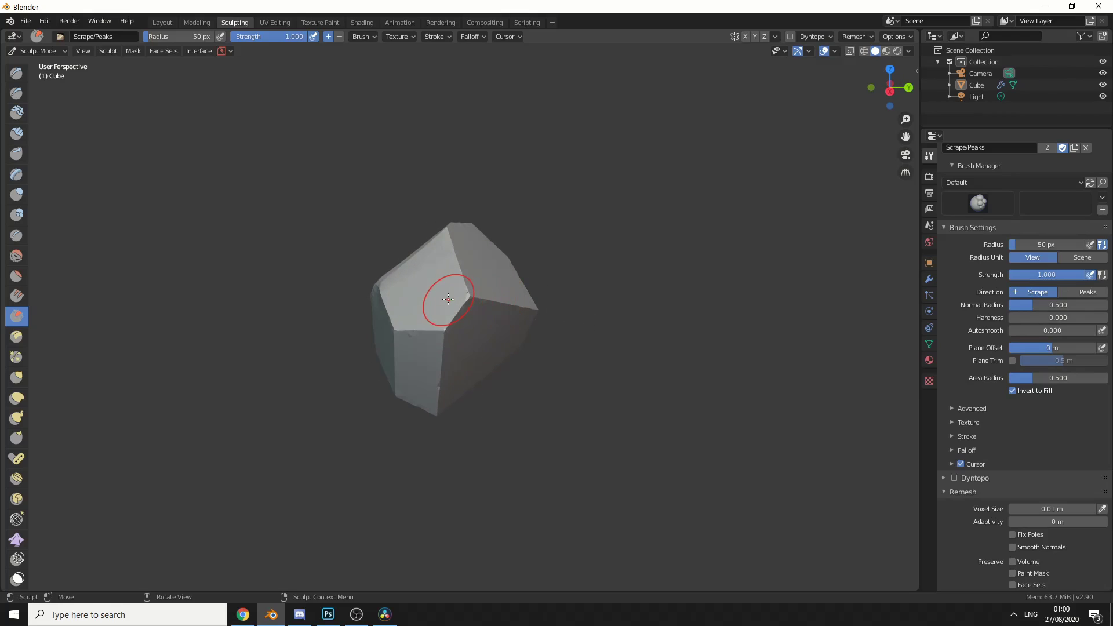
left_click_drag(437, 346, 472, 299)
middle_click_drag(472, 299, 470, 323)
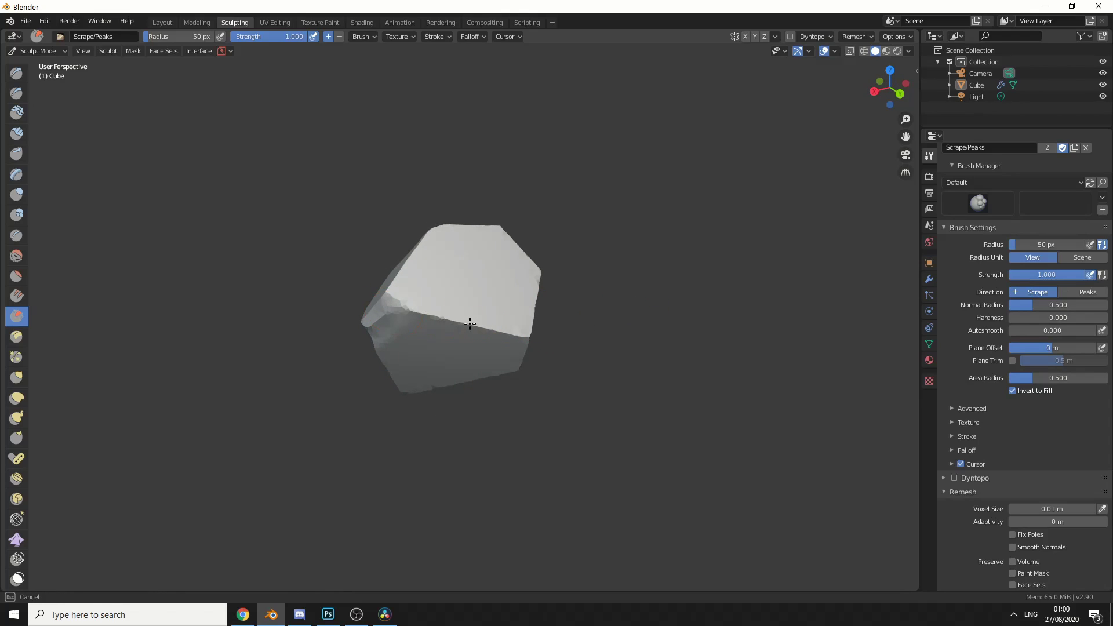
middle_click_drag(623, 323, 457, 346)
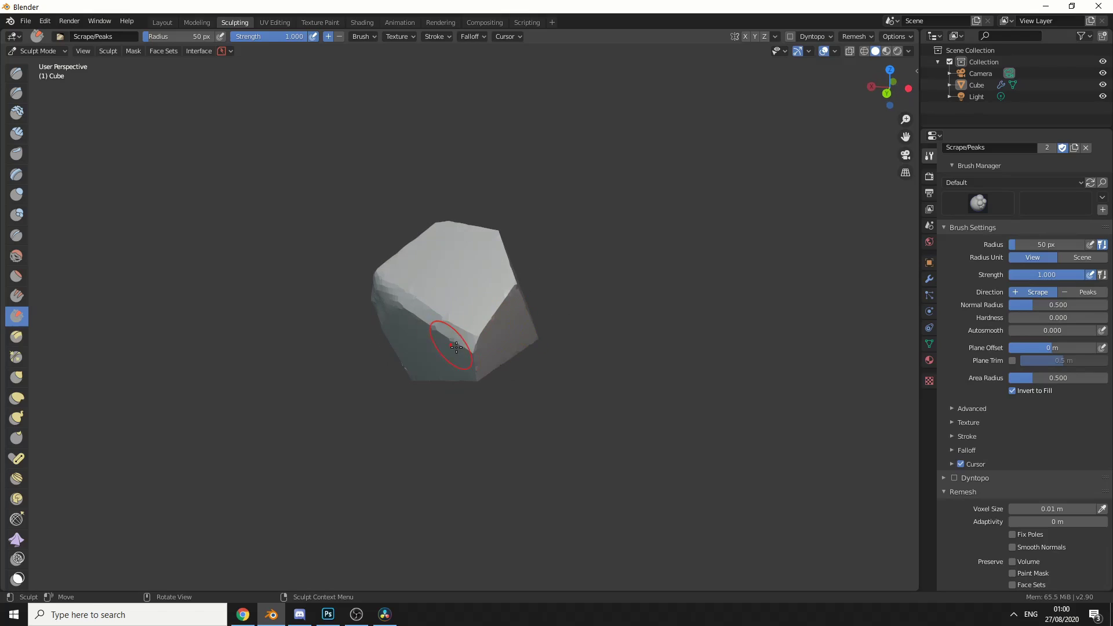
mouse_move(458, 336)
left_mouse_down()
mouse_move(515, 283)
mouse_move(475, 328)
left_mouse_up()
middle_click_drag(719, 322, 0, 346)
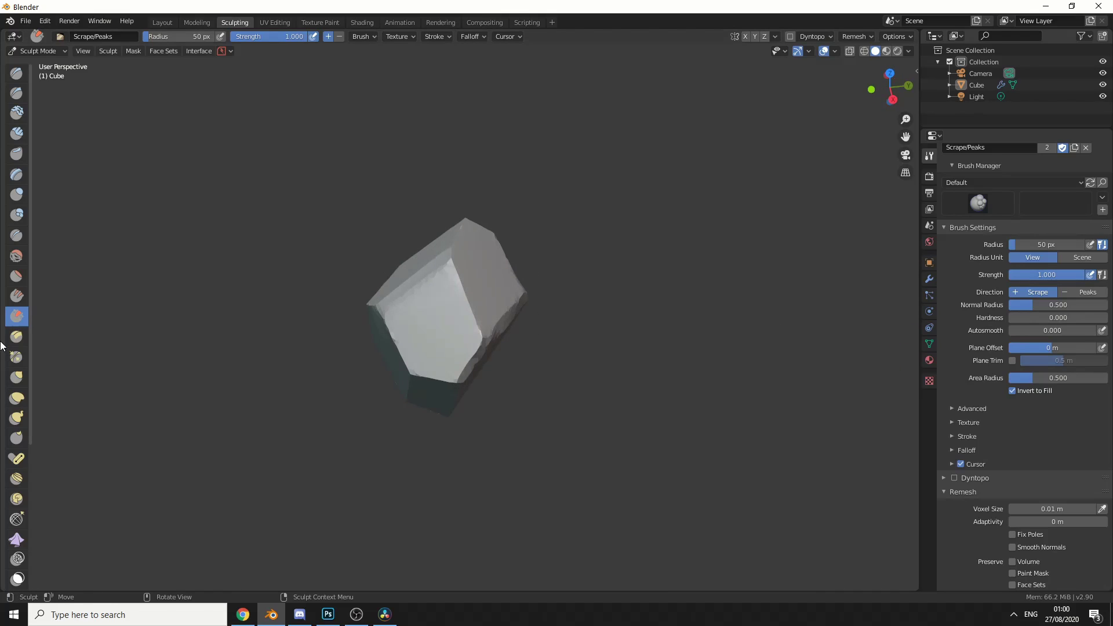
- Return to Object Mode and place a duplicate of the rock to the right of the original
left_click(37, 51)
left_click(35, 64)
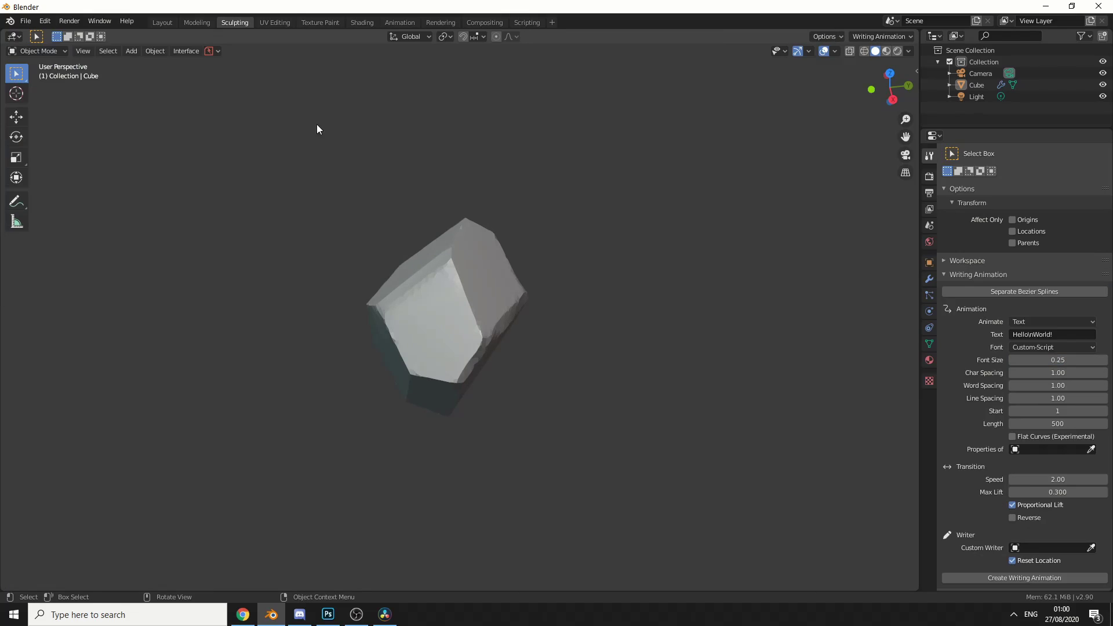
middle_click_drag(318, 129, 439, 280)
left_click(436, 277)
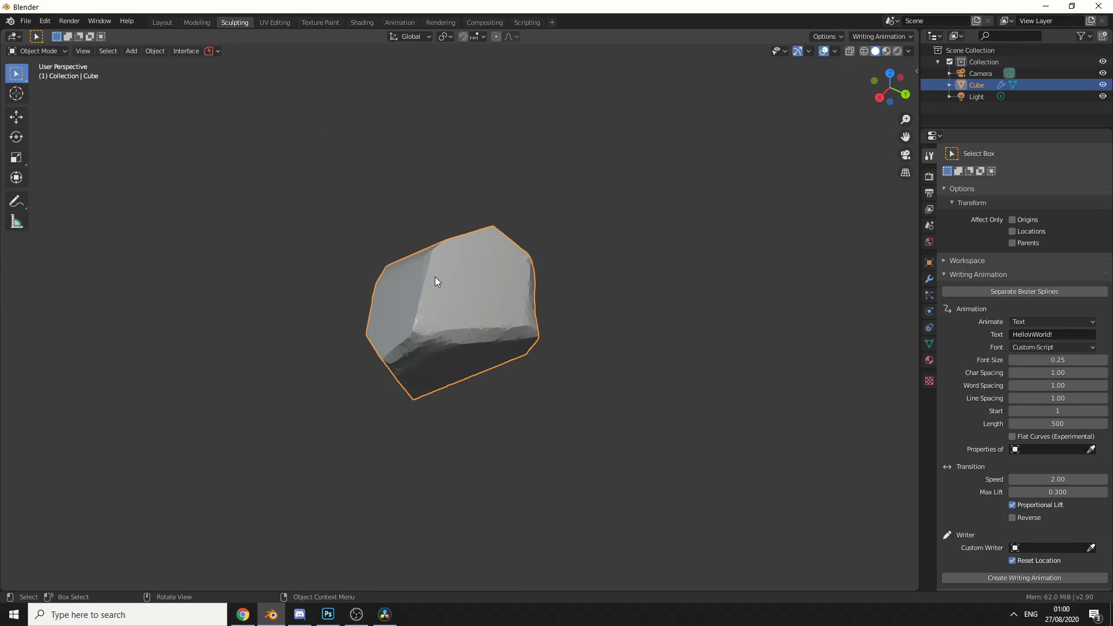
key("shift+d")
left_click(591, 239)
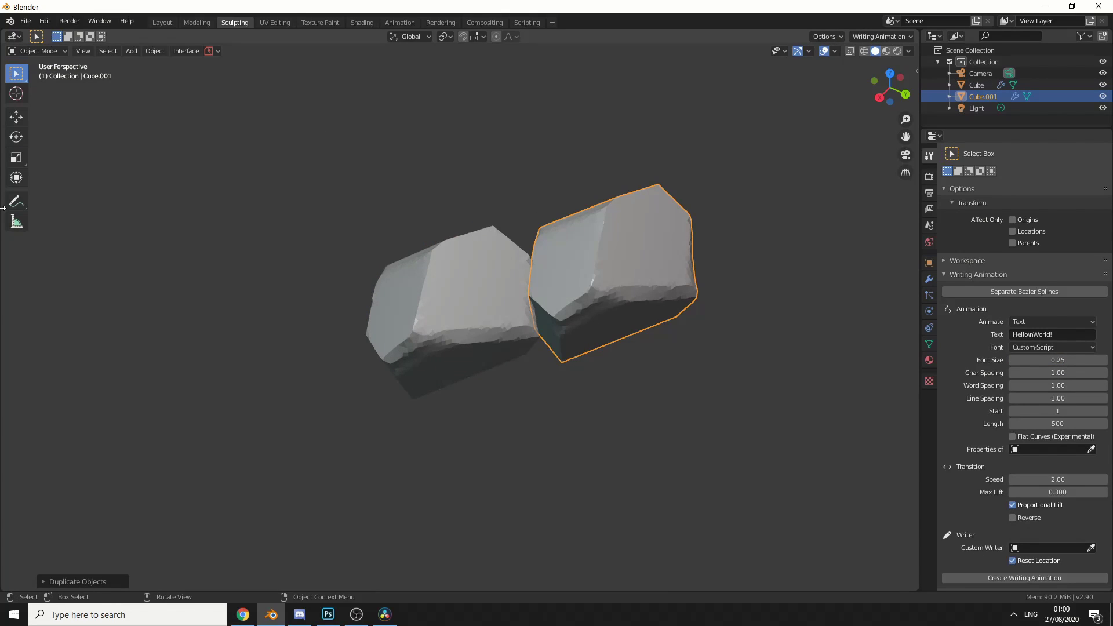
- Scale the duplicate Cube.001 taller along Z
left_click(25, 166)
left_click_drag(642, 239, 638, 191)
middle_click_drag(709, 271, 785, 349)
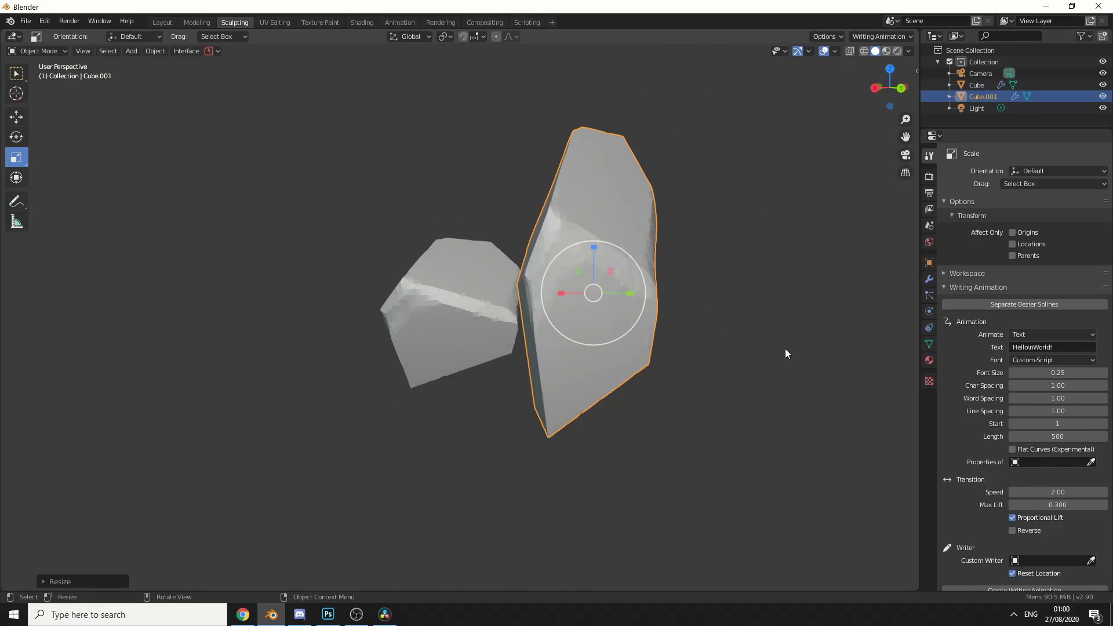